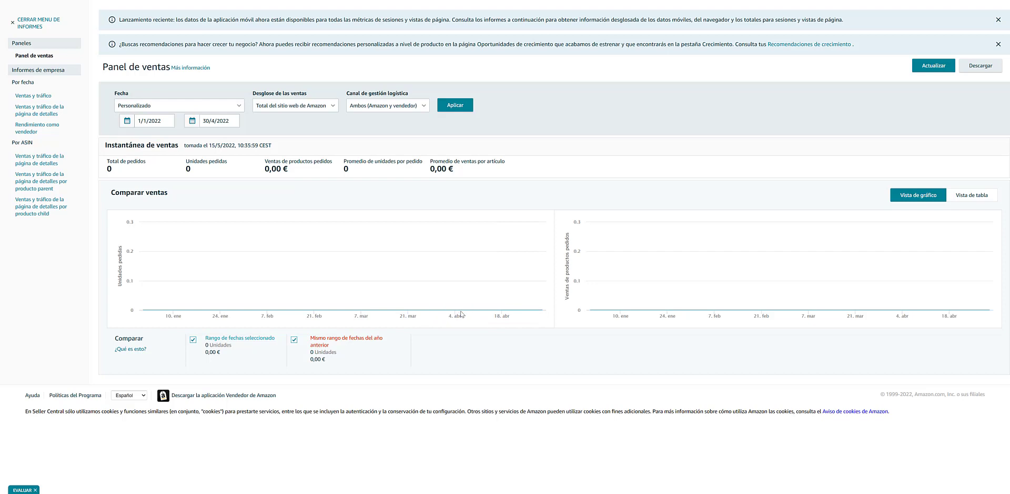
left_click(213, 122)
left_click(200, 109)
left_click(200, 108)
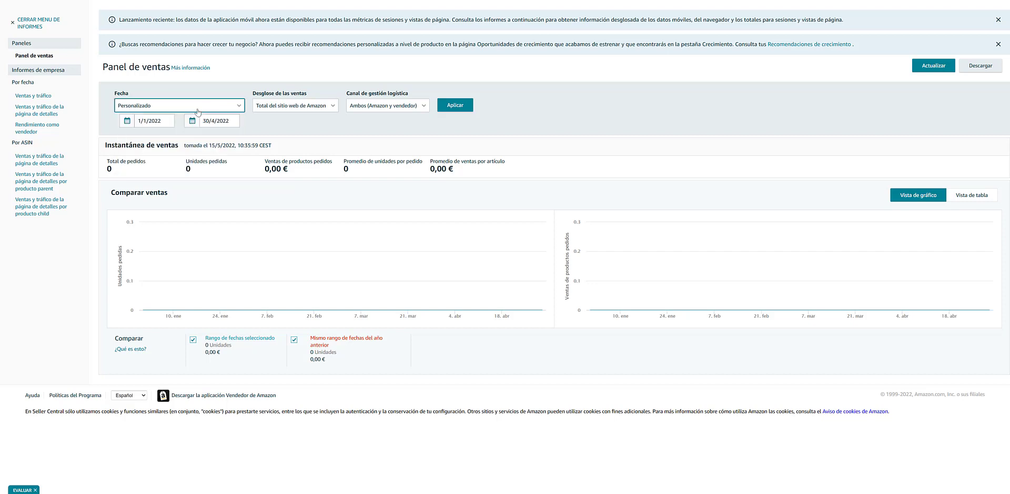
left_click(152, 121)
left_click(223, 134)
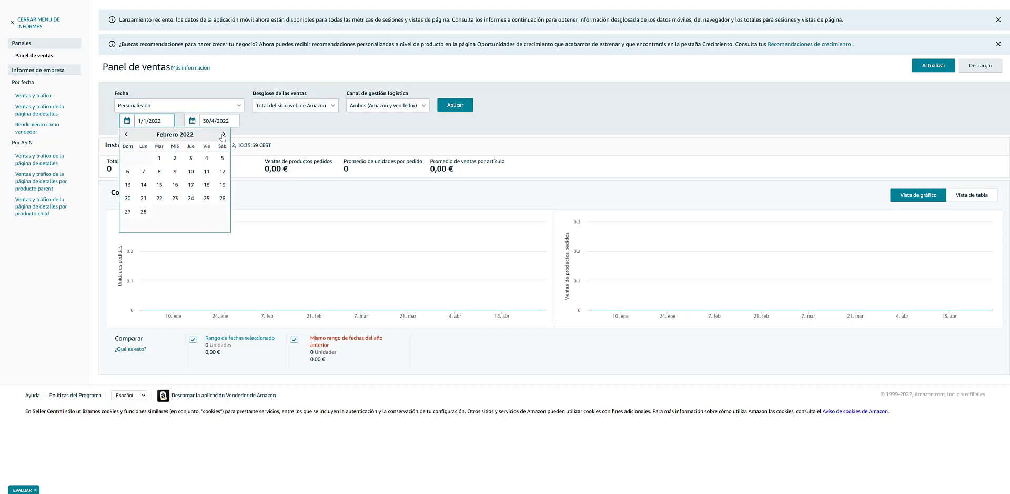
left_click(224, 135)
left_click(223, 135)
left_click(224, 135)
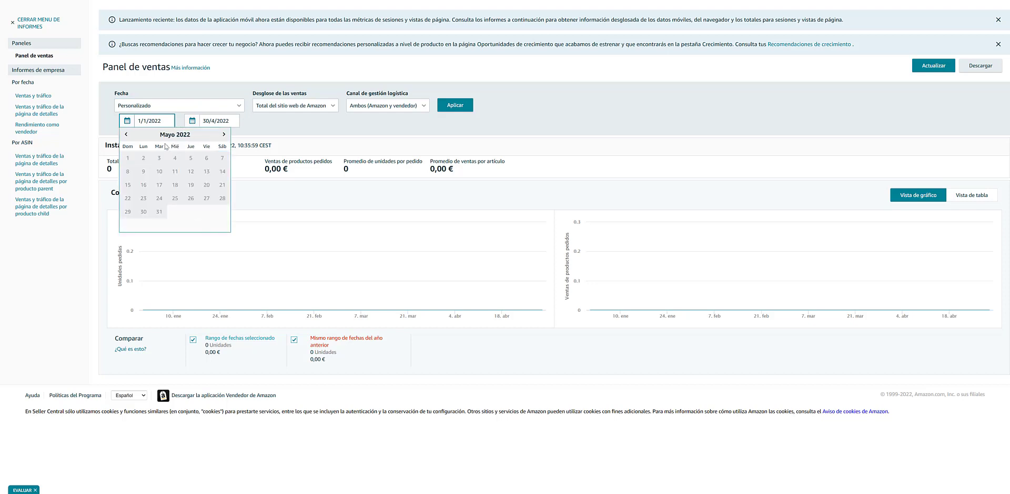
Step: Set the end date of the custom sales report range to 15/5/2022
left_click(229, 121)
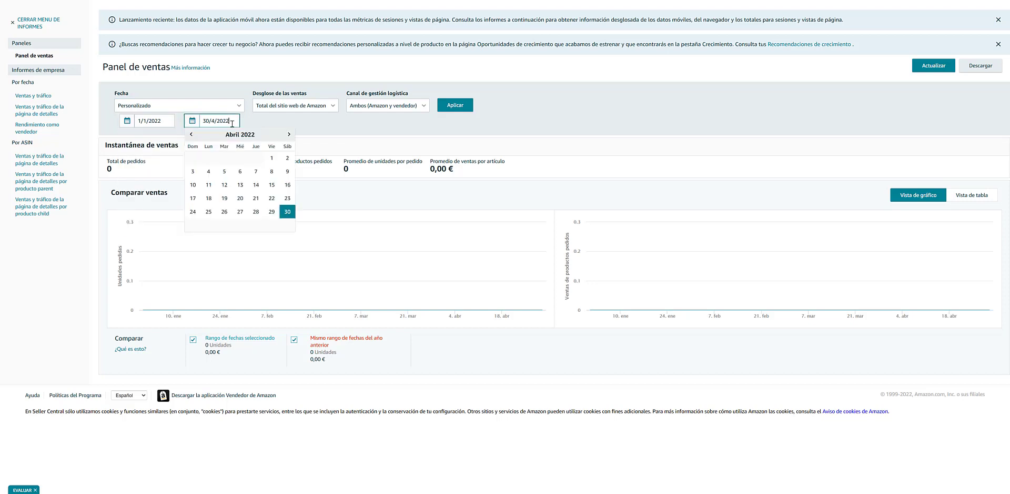
left_click(289, 135)
left_click(288, 135)
left_click(193, 136)
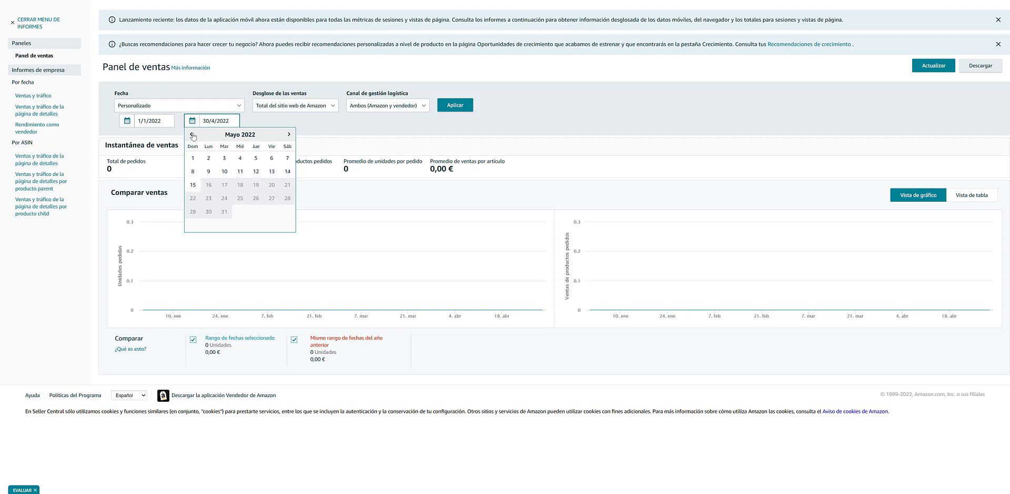
left_click(192, 185)
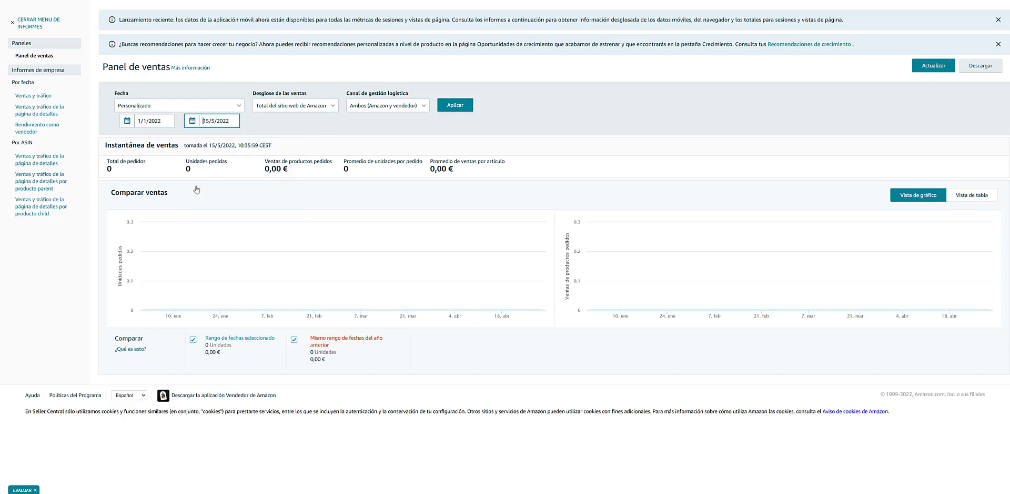
Step: Set the start date of the custom range to 1/5/2022 and apply it to the sales dashboard
left_click(145, 118)
left_click(223, 134)
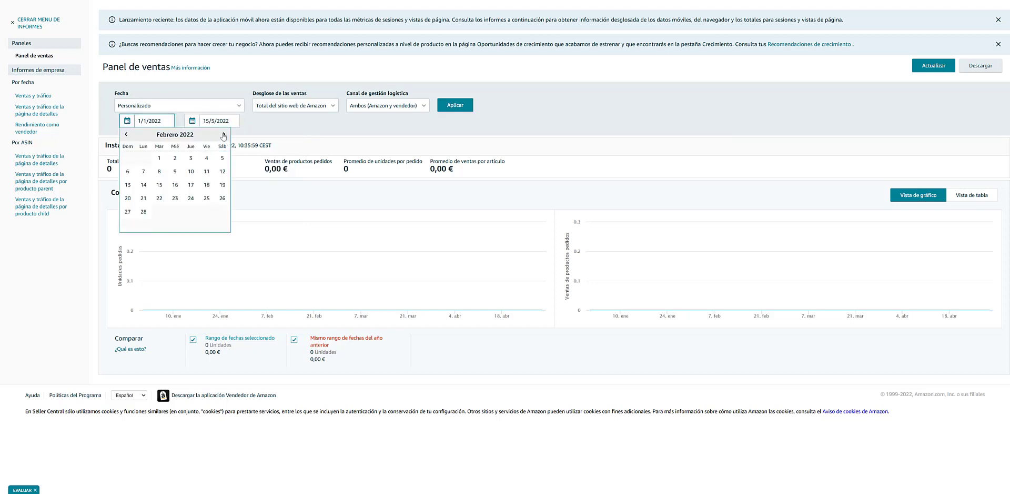
left_click(223, 135)
left_click(224, 134)
left_click(223, 135)
left_click(223, 135)
left_click(126, 135)
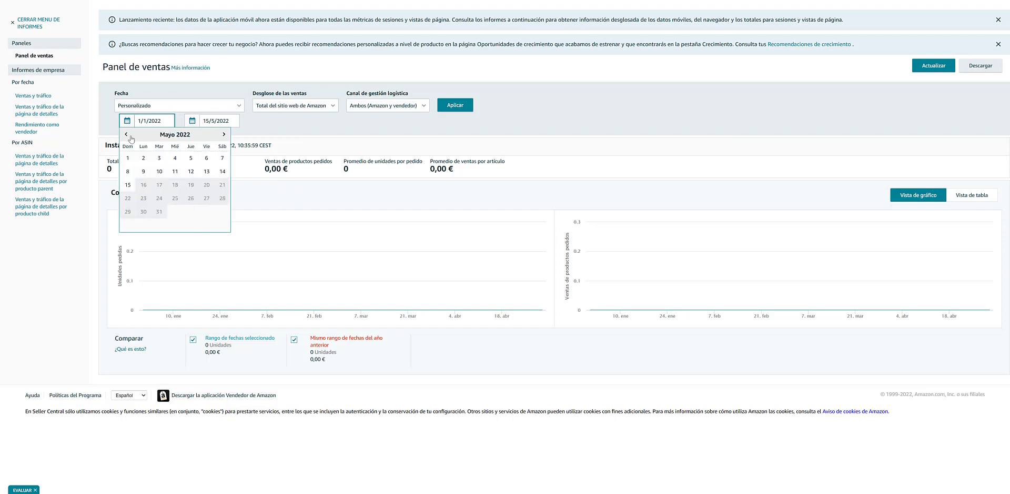
left_click(133, 161)
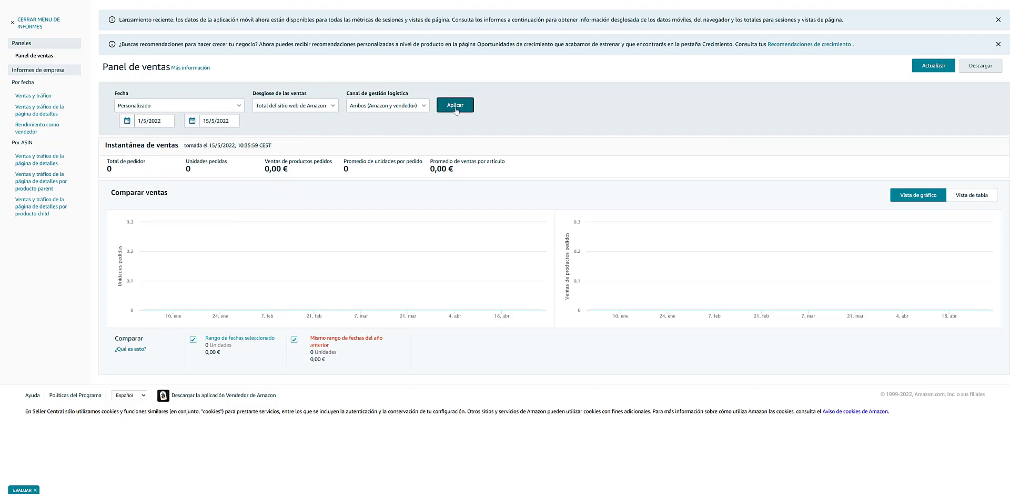
left_click(455, 105)
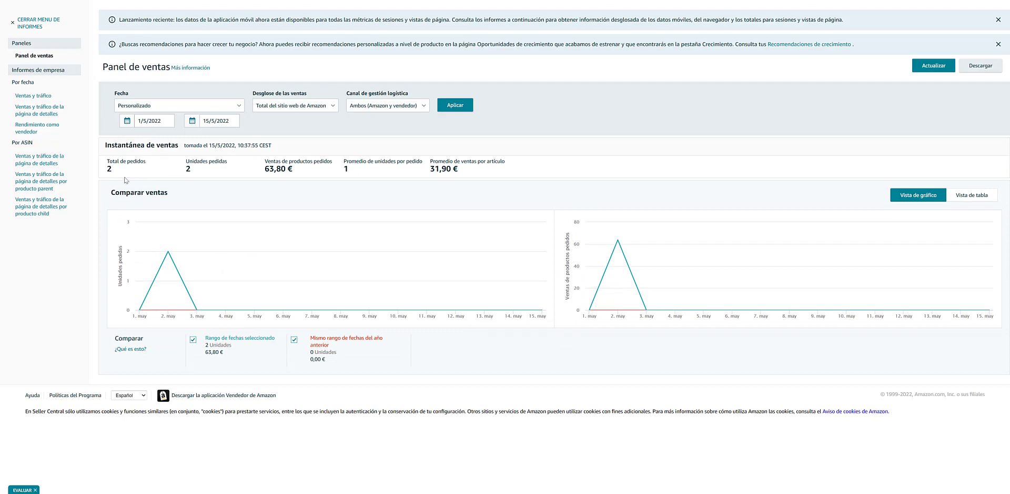
Step: Examine the orders, units, product sales and average sales in the sales snapshot, along with the daily units chart
mouse_move(168, 253)
left_click_drag(430, 169, 458, 169)
left_click_drag(264, 169, 290, 169)
left_click_drag(192, 169, 157, 149)
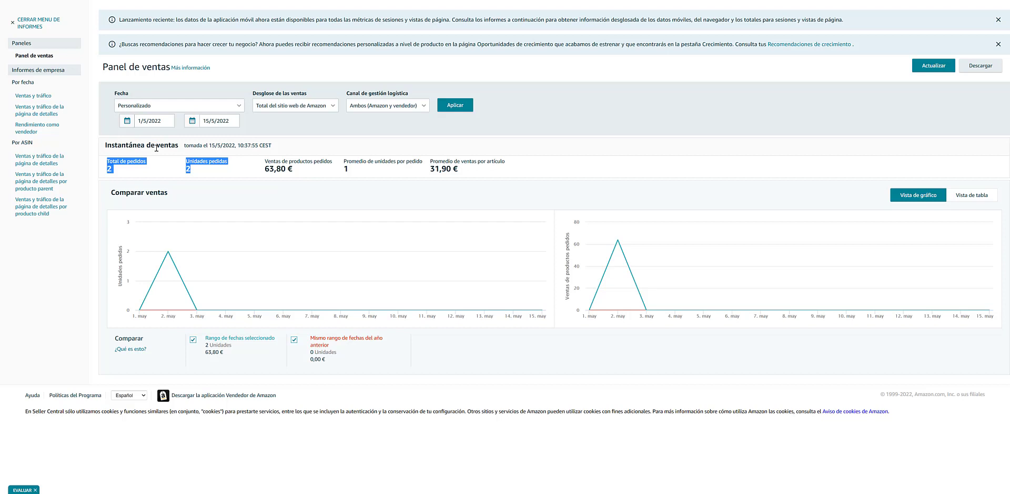
left_click(174, 169)
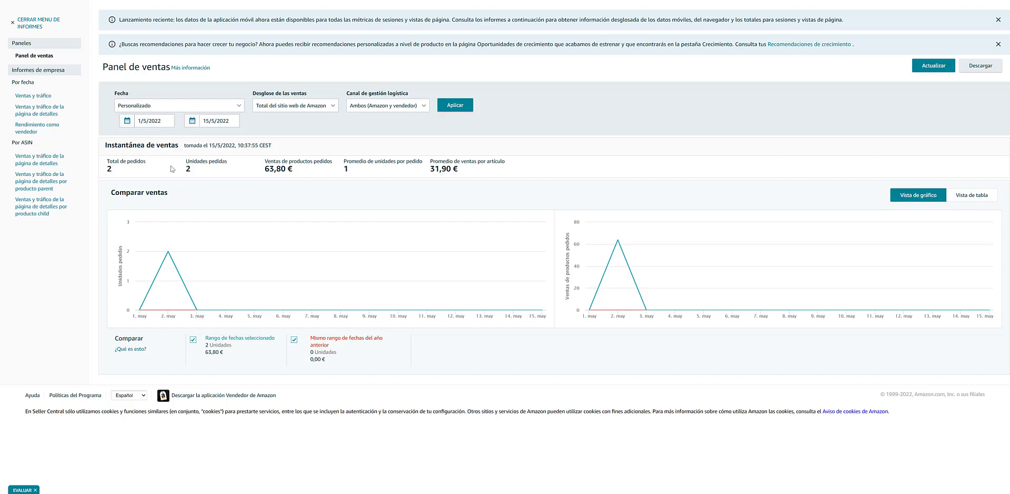
left_click_drag(195, 168, 115, 161)
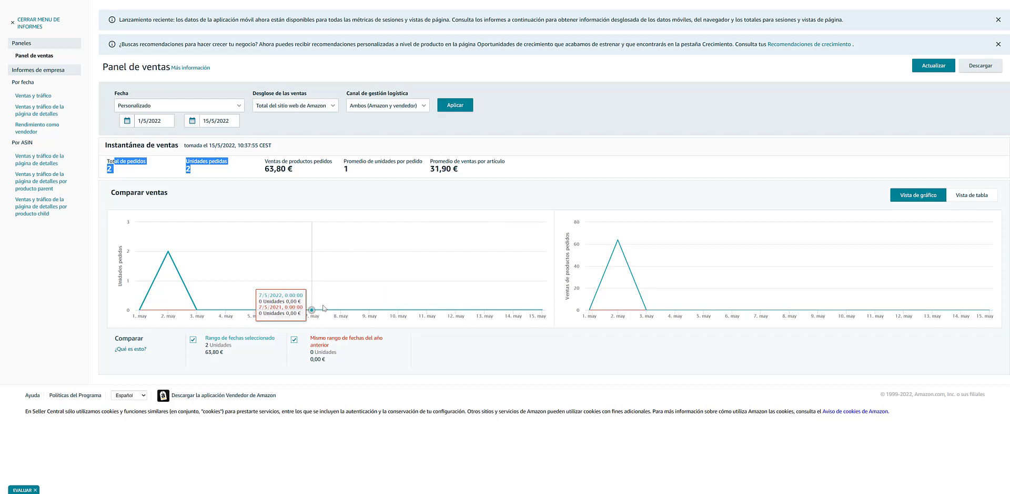
left_click(209, 163)
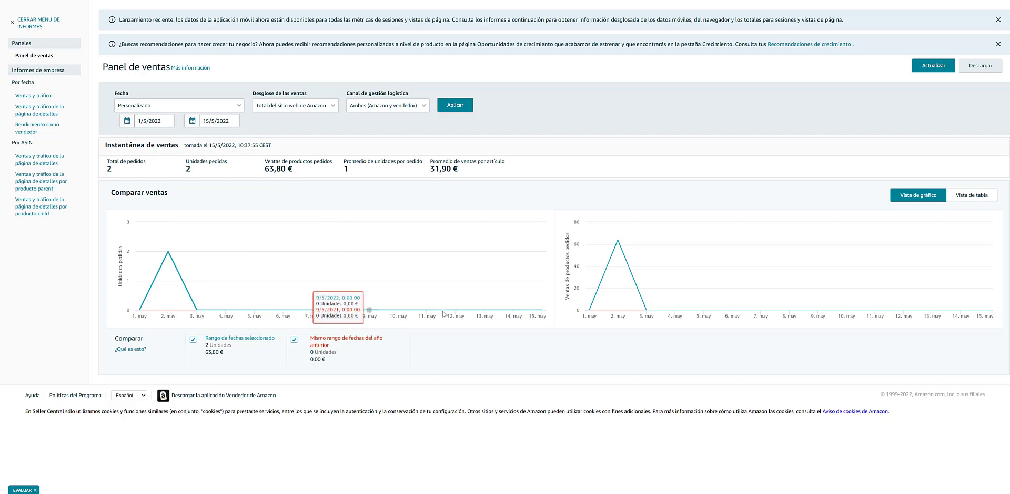
mouse_move(480, 313)
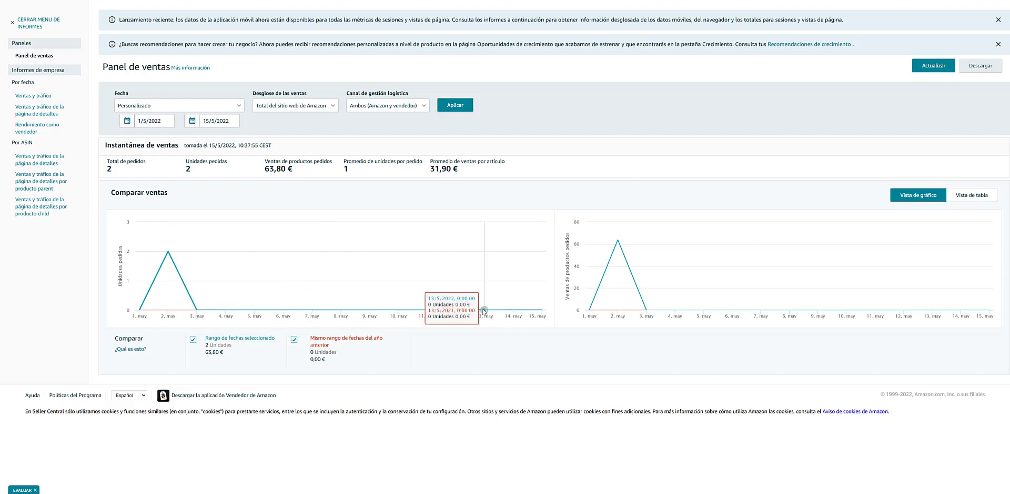
double_click(187, 170)
left_click(187, 177)
mouse_move(196, 314)
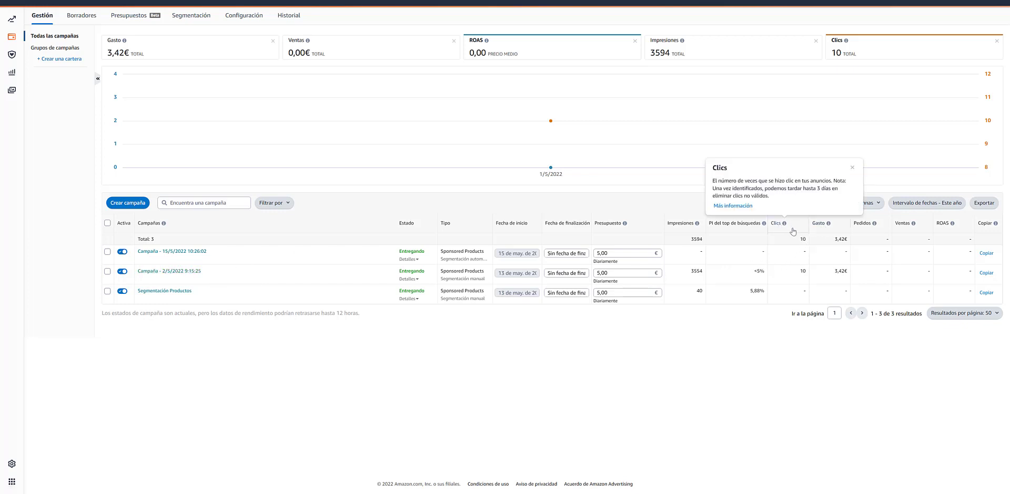
Step: In the Amazon Advertising campaign list, examine the clicks and spend of the campaign named with 2/5/2022
double_click(804, 272)
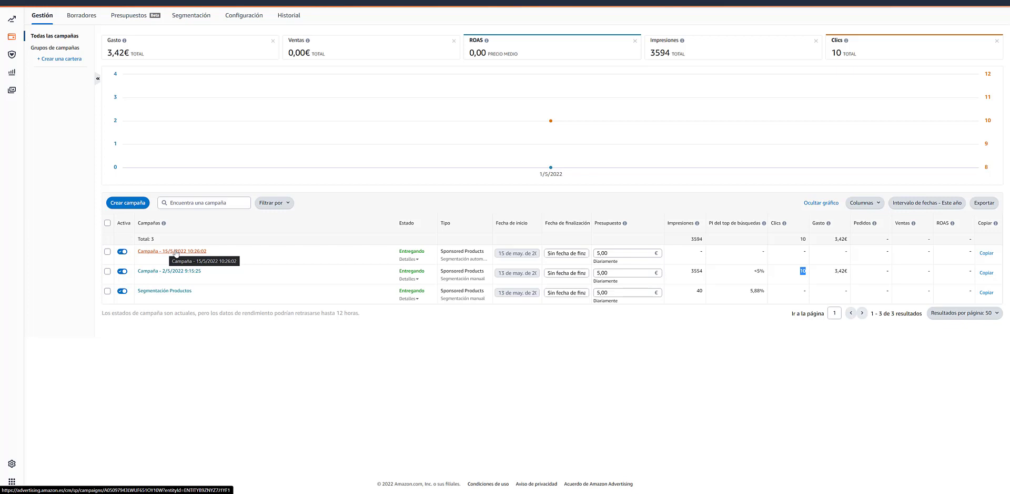
left_click(829, 331)
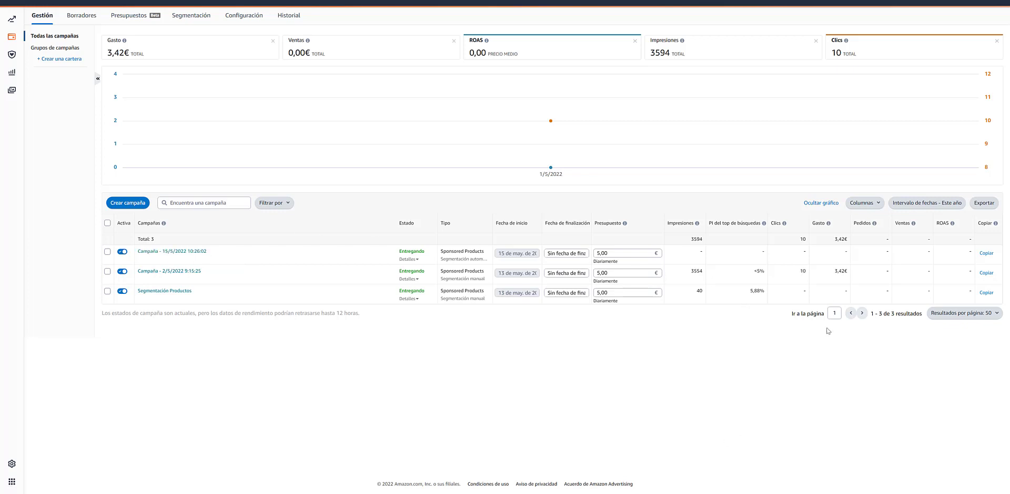
left_click_drag(834, 271, 847, 271)
mouse_move(435, 295)
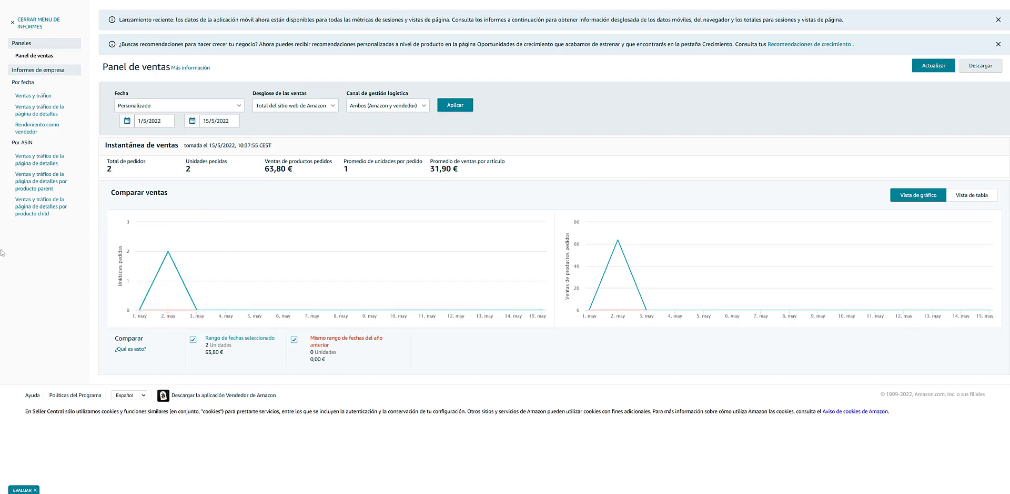
Step: Review the 2 May point in the Seller Central units chart and the ordered product sales in the sales snapshot
mouse_move(168, 251)
key("ctrl+t")
key("ctrl+w")
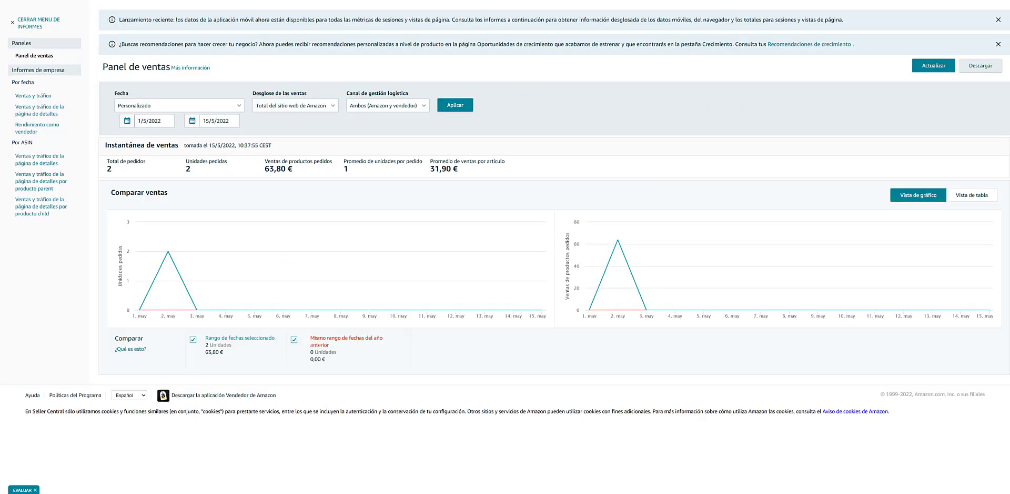
mouse_move(168, 266)
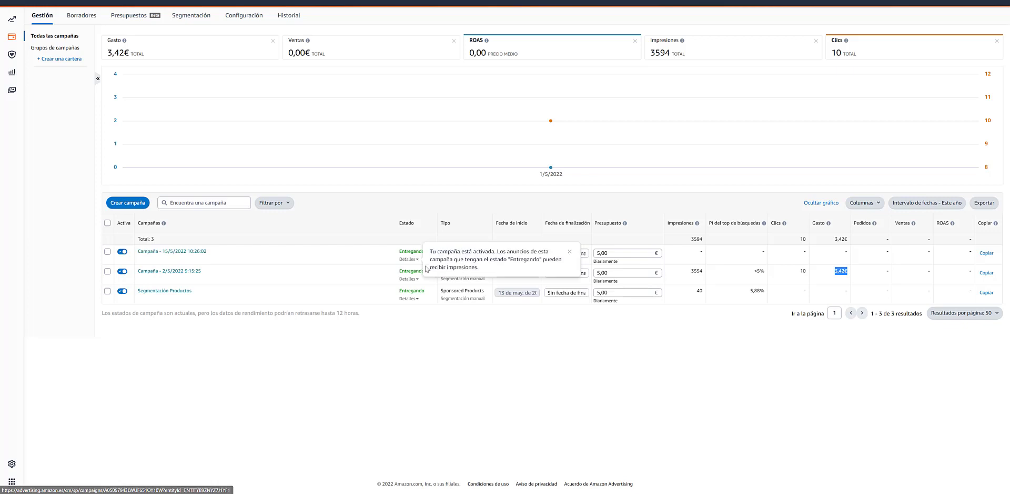
left_click(631, 392)
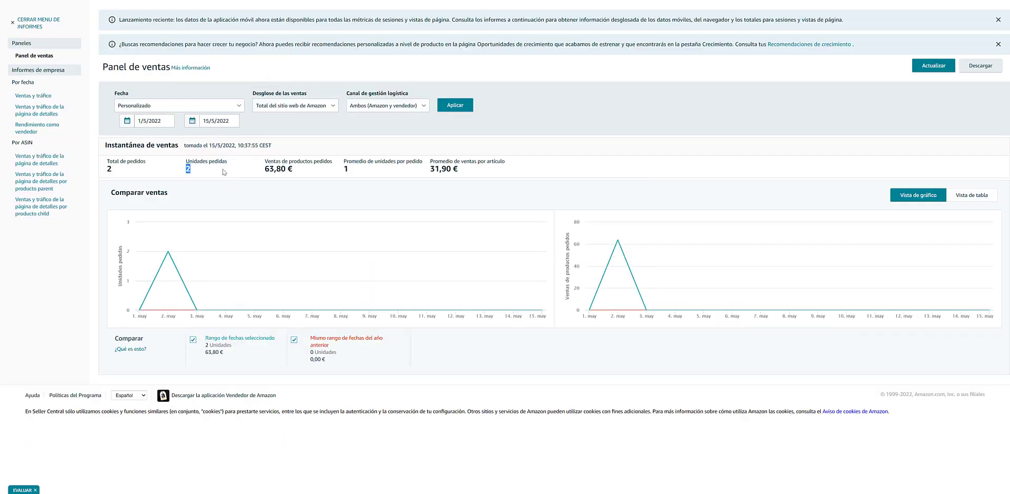
left_click_drag(264, 174, 314, 174)
left_click(304, 175)
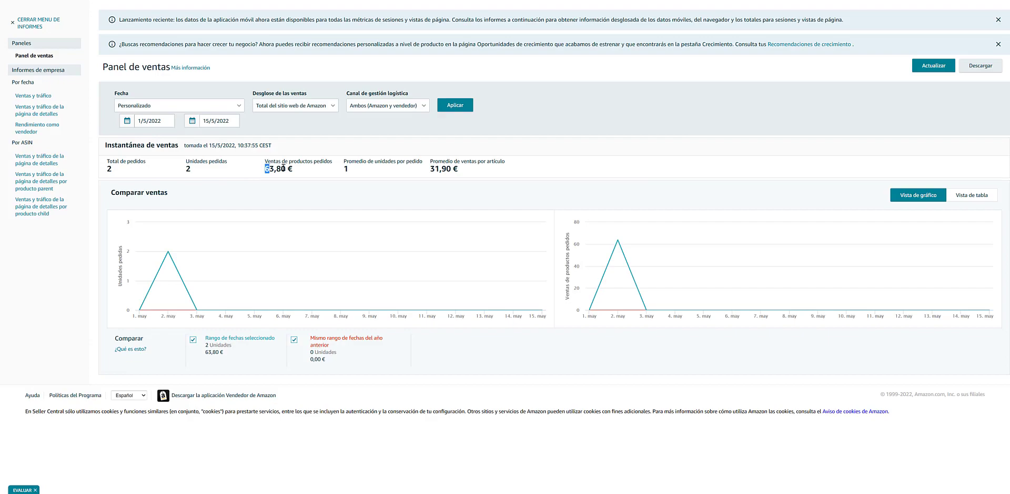
left_click_drag(264, 168, 293, 169)
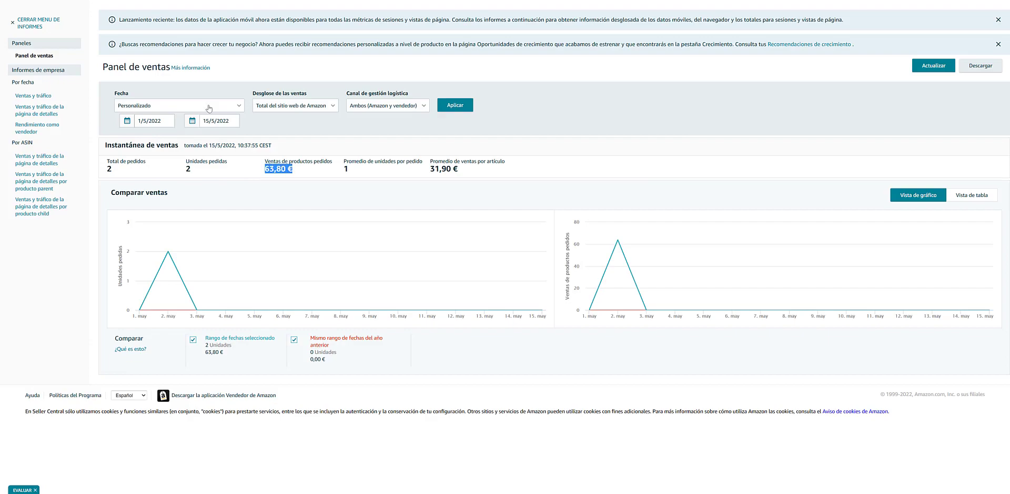